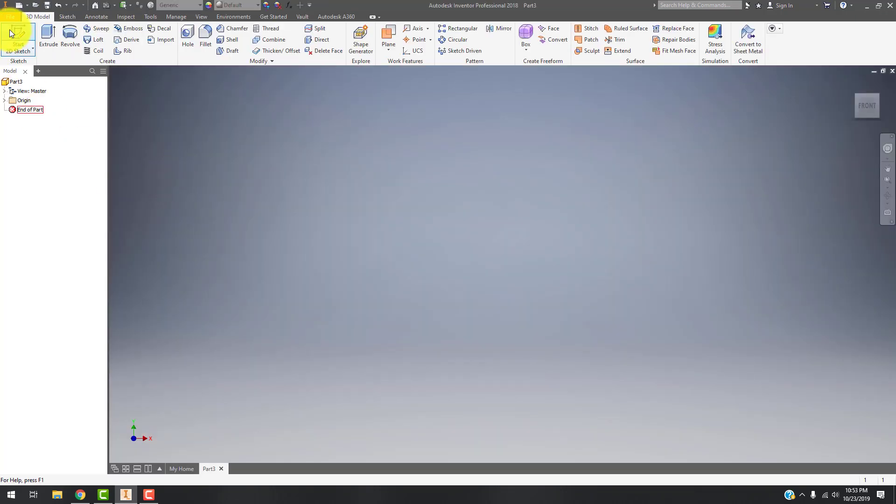
- Sketch a rectangle 5 in wide and 2 in high on the XY plane, starting at the origin, and finish the sketch
click(14, 31)
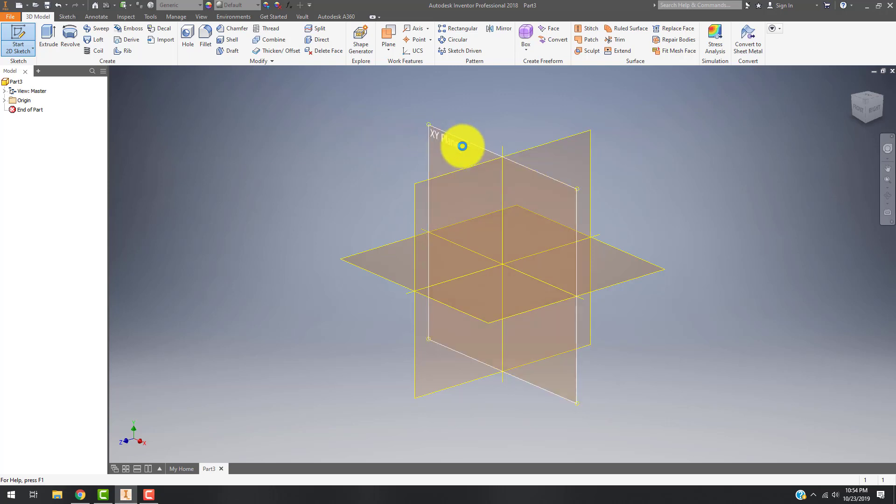
click(450, 143)
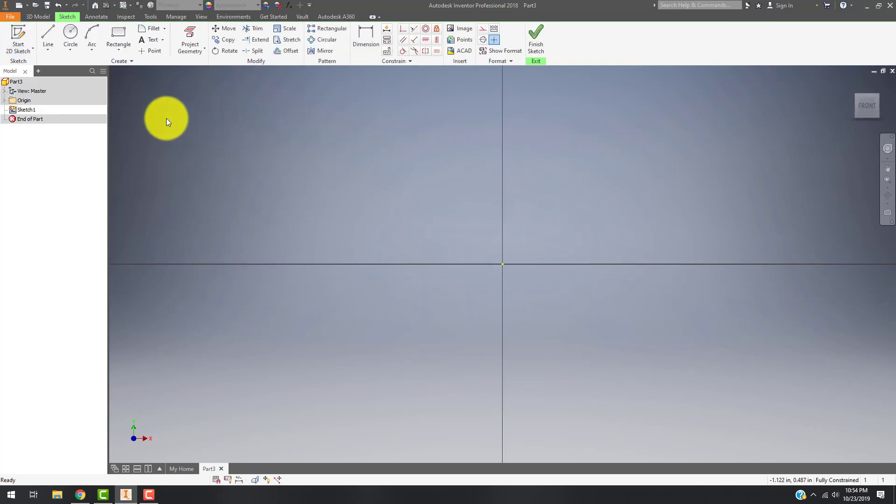
click(118, 34)
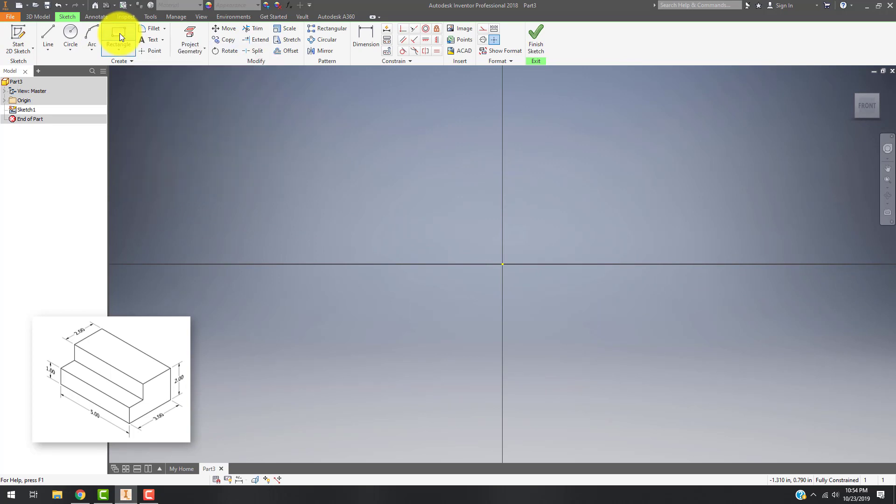
click(505, 264)
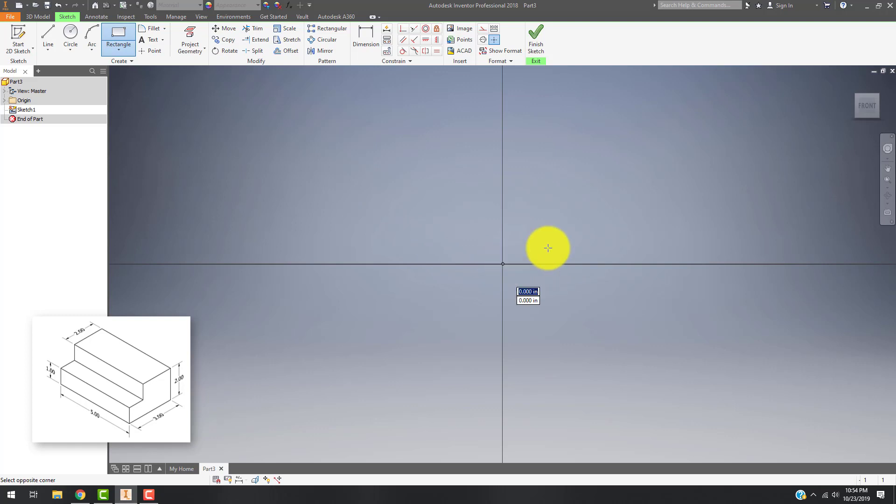
text(5)
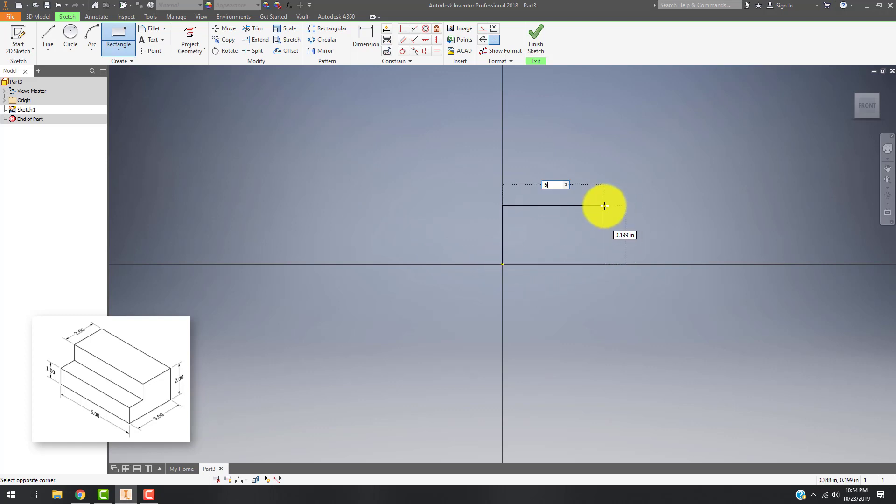
key(Tab)
text(2)
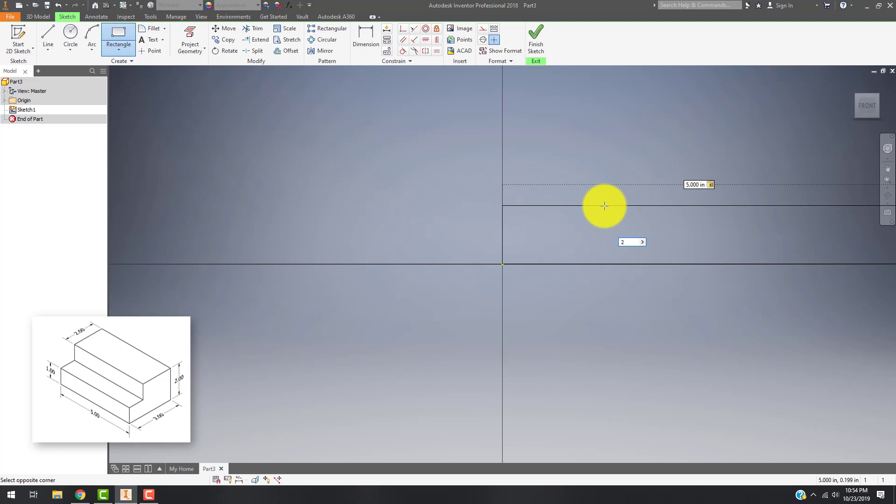
key(Return)
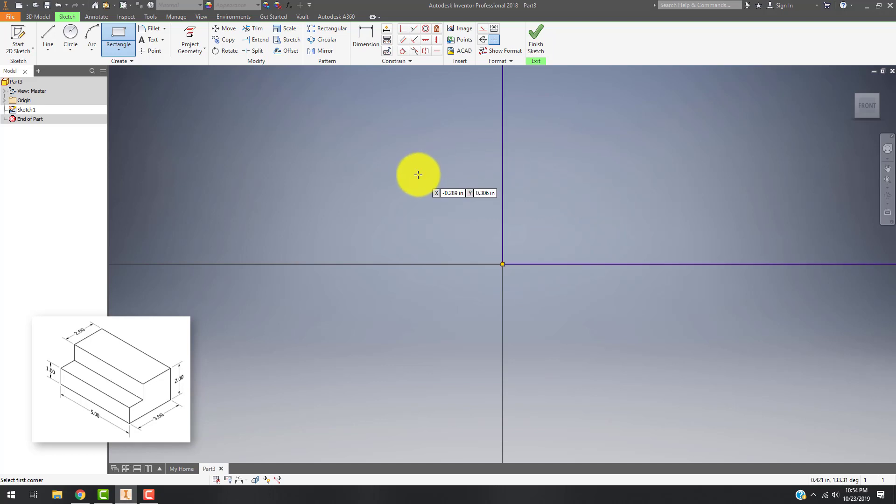
key(Home)
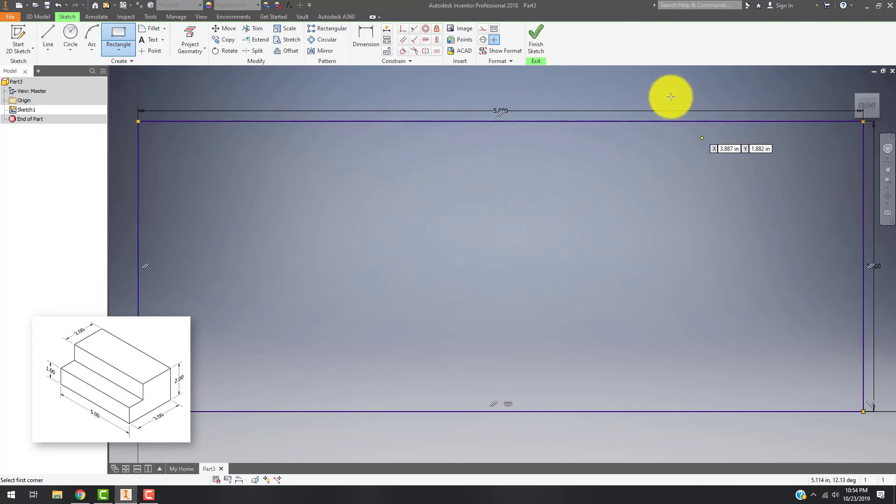
click(535, 43)
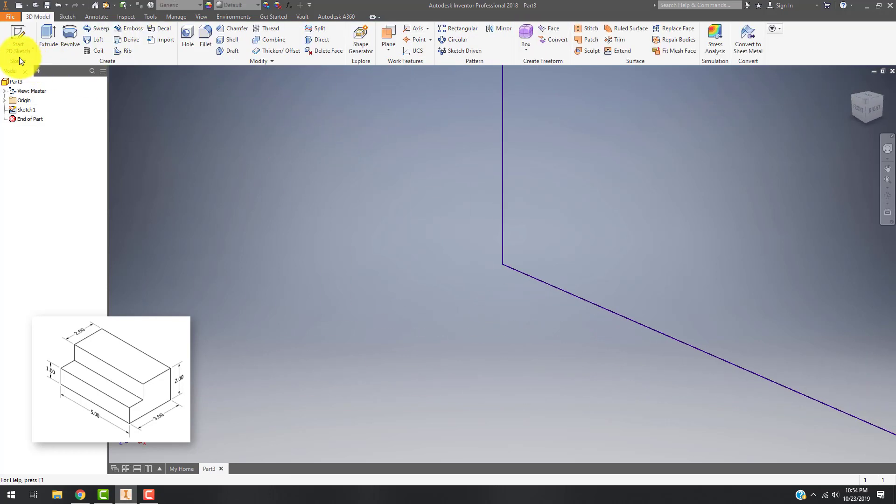
- Extrude the rectangle 3 in into a solid block
click(45, 34)
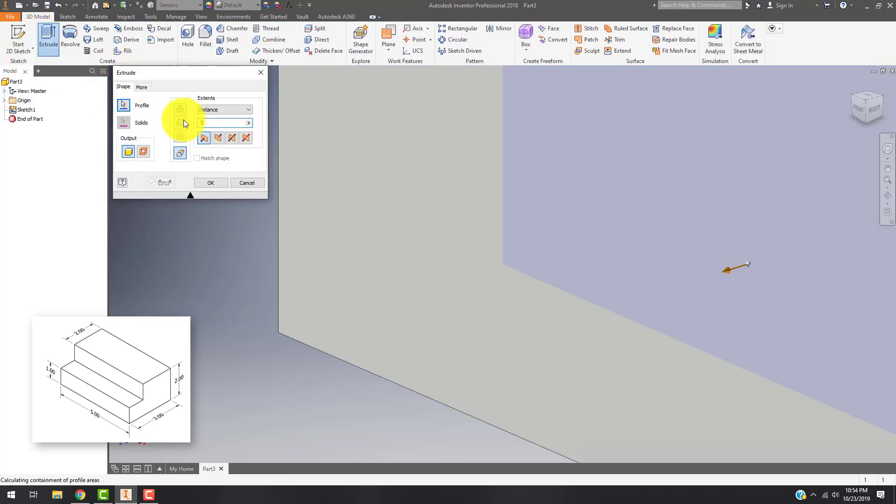
text(3)
click(218, 182)
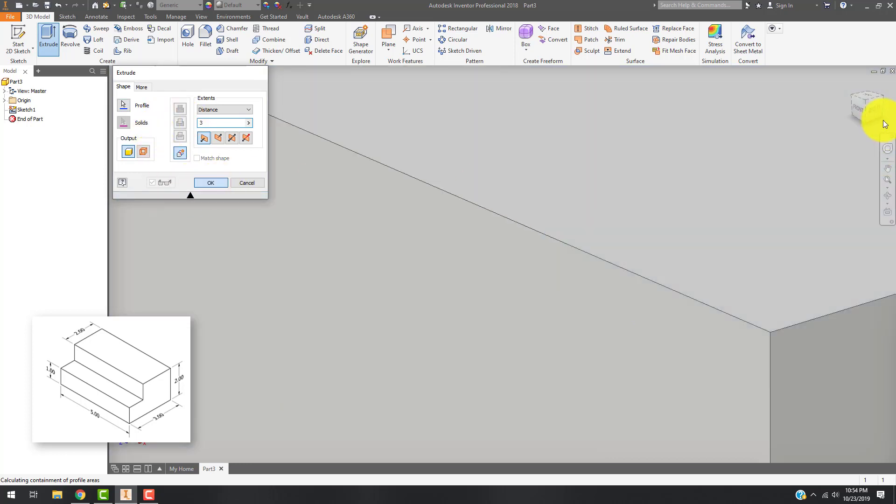
click(866, 102)
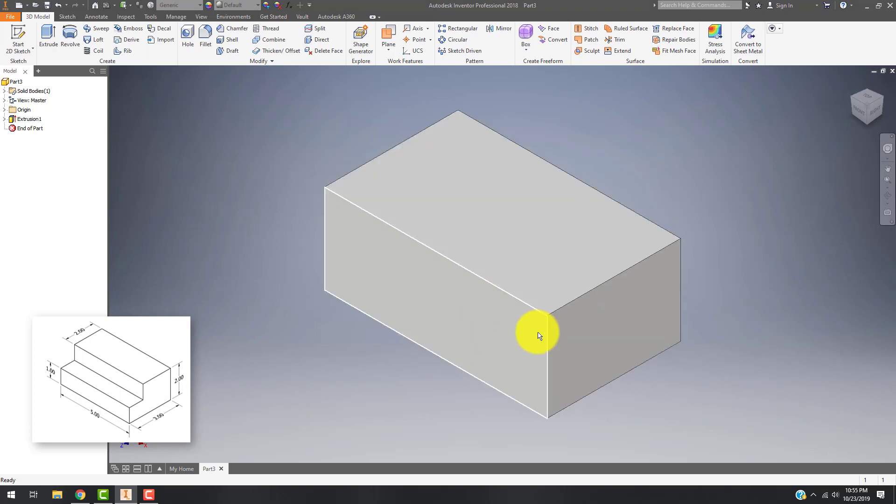
- Sketch a full-width rectangle 1 in high on the block's front face, running down from its upper edge, and finish the sketch
right_click(468, 313)
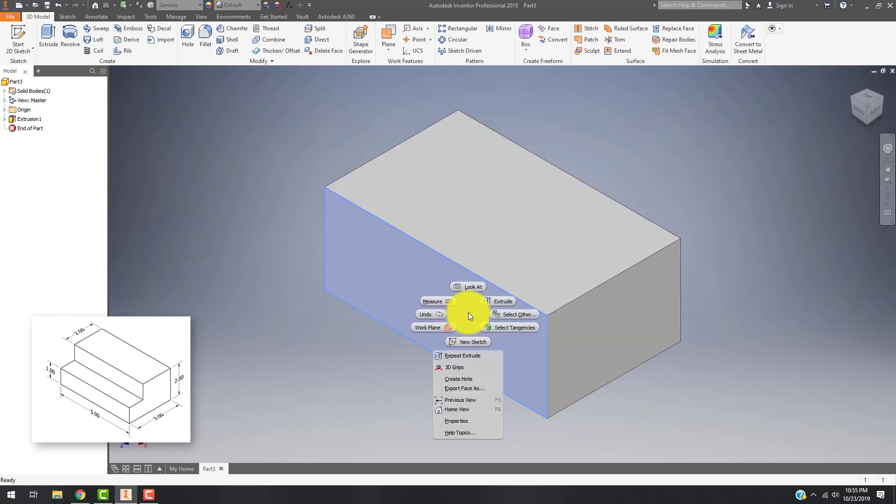
click(464, 343)
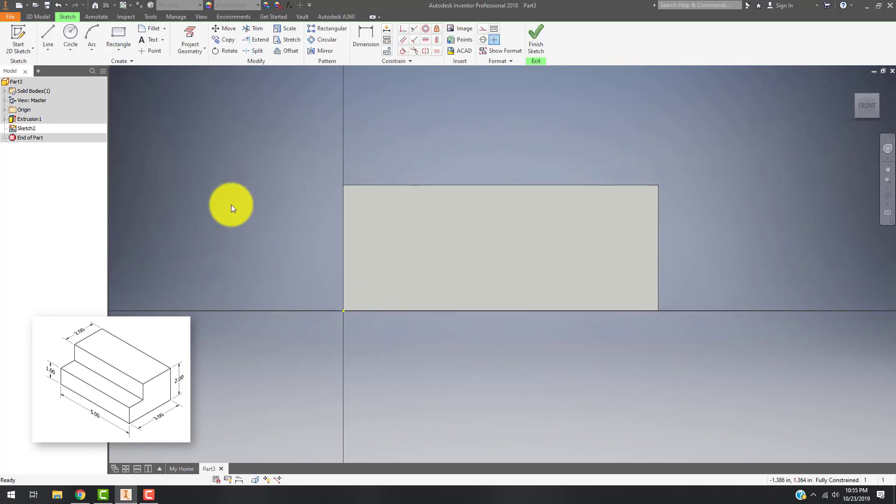
click(116, 38)
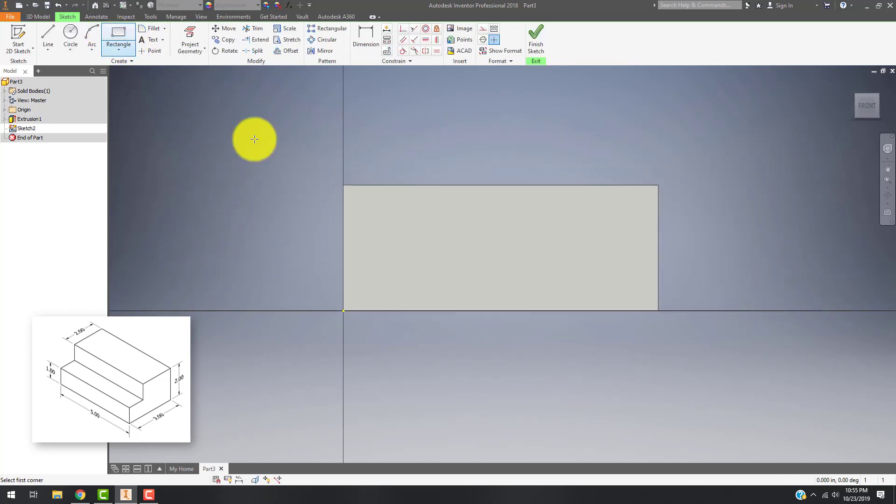
click(343, 185)
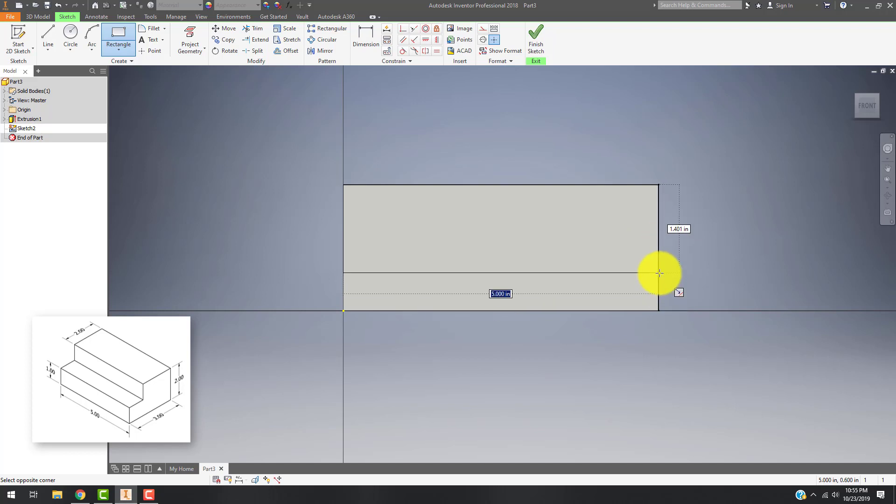
key(Tab)
text(1)
key(Return)
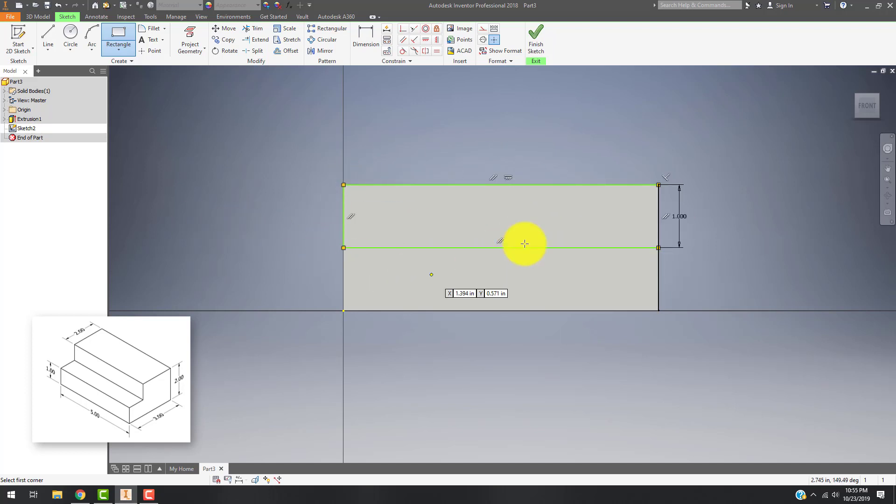
click(536, 40)
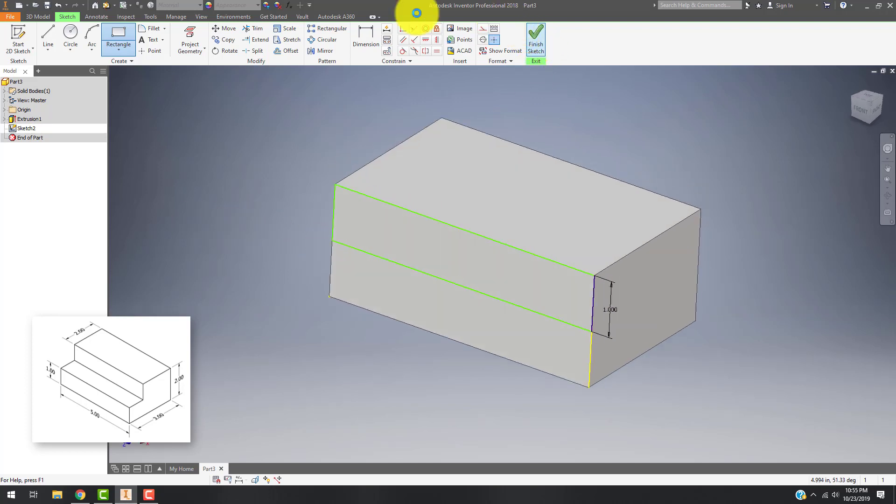
- Cut the front-face rectangle 1 in deep into the block with Extrude to form the step
click(47, 33)
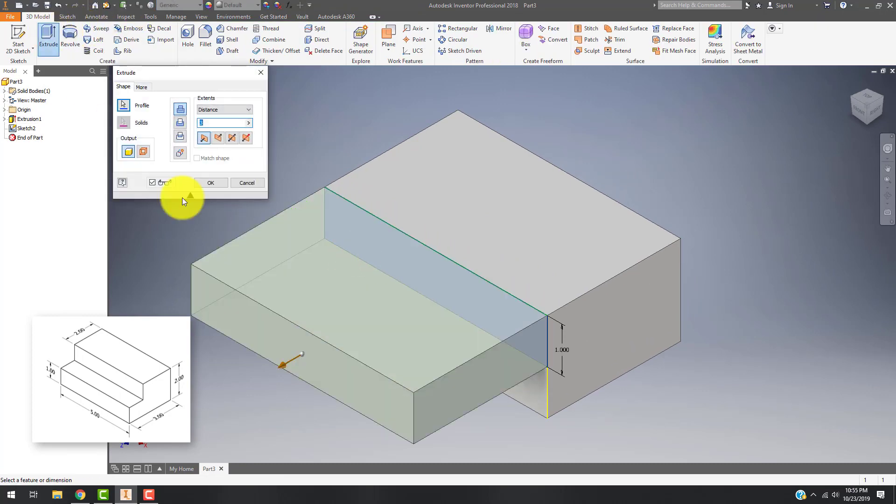
click(180, 122)
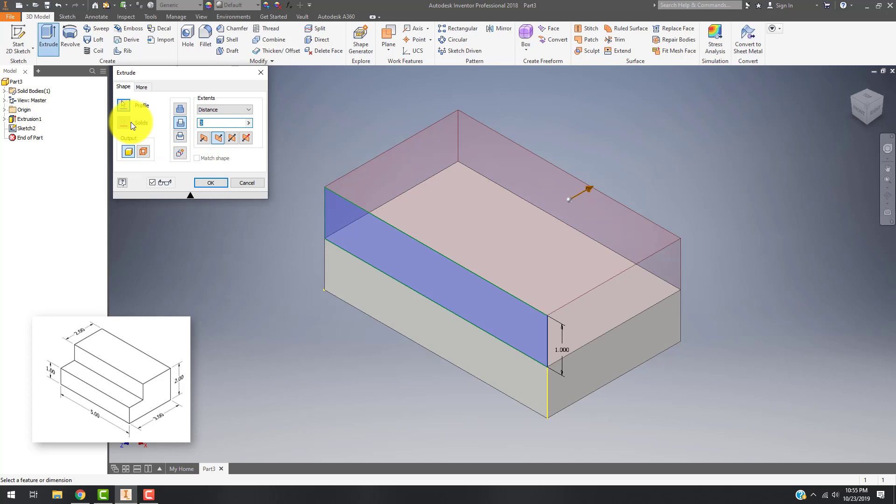
text(1)
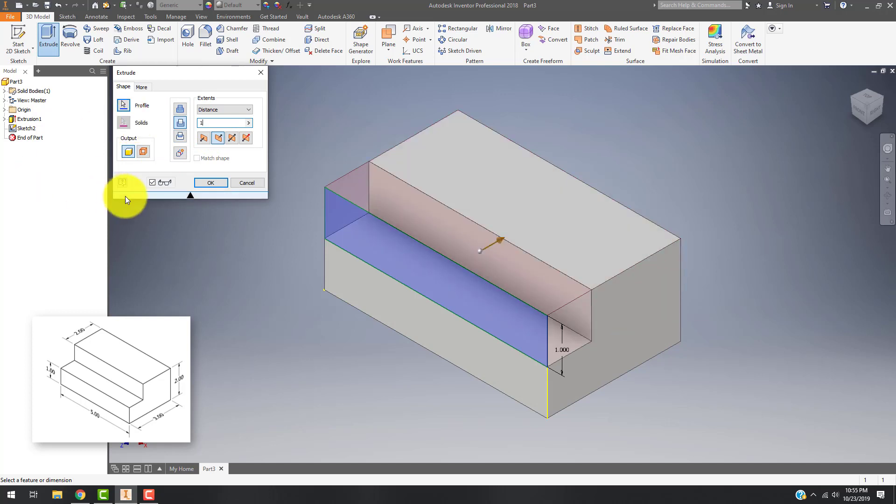
click(212, 182)
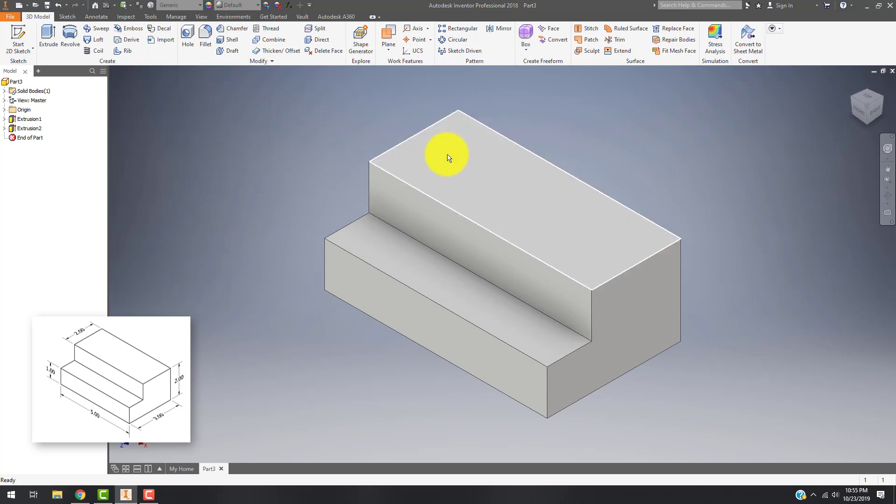
- Delete the step cut made from the front face together with its consumed sketch
click(19, 127)
right_click(21, 126)
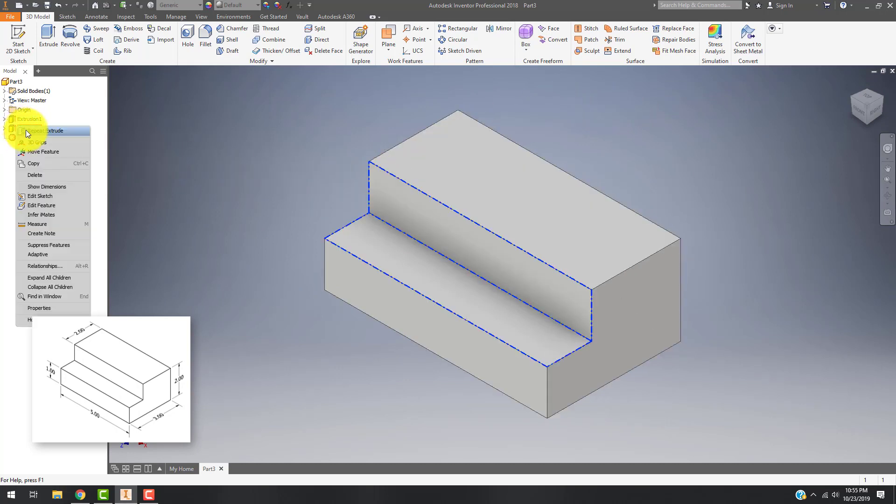
click(47, 176)
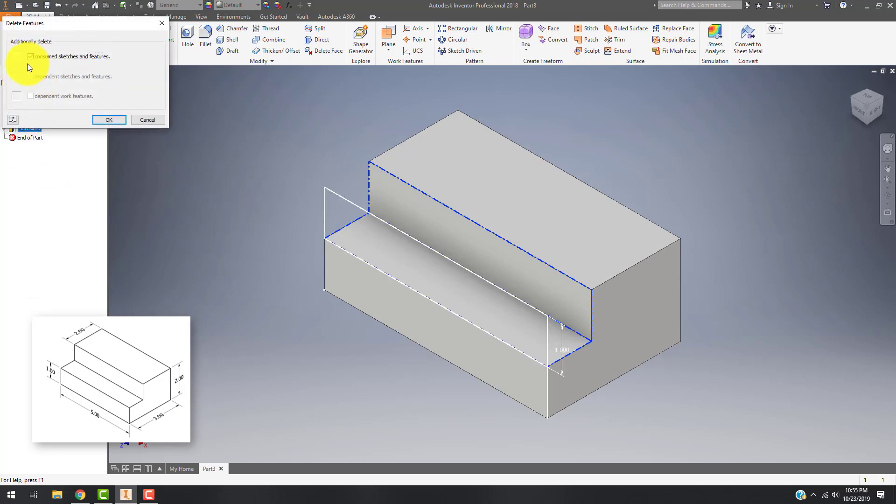
click(107, 119)
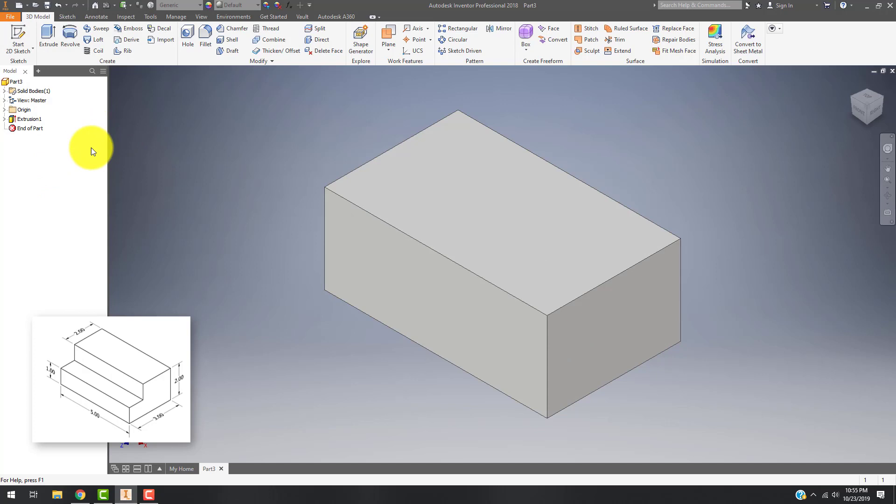
- Sketch a full-length rectangle 1 in deep on the block's top face, along its front edge, and finish the sketch
right_click(471, 236)
click(464, 264)
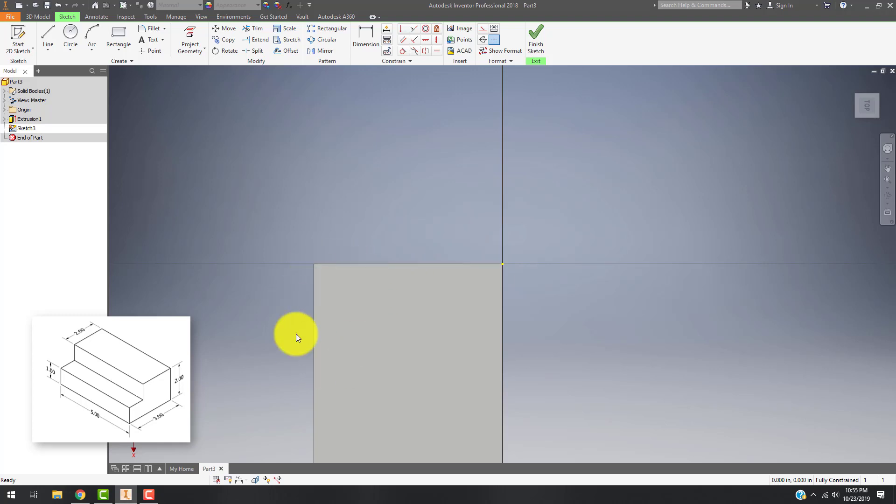
click(882, 83)
drag(784, 274, 684, 244)
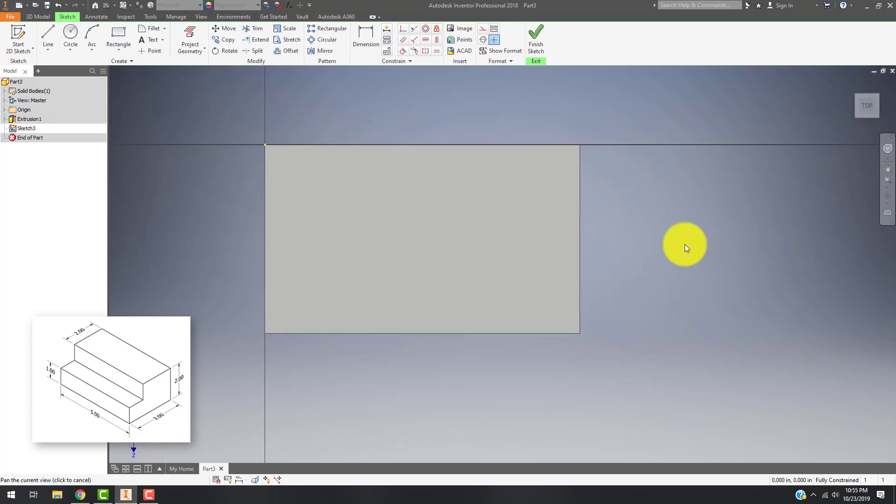
click(116, 35)
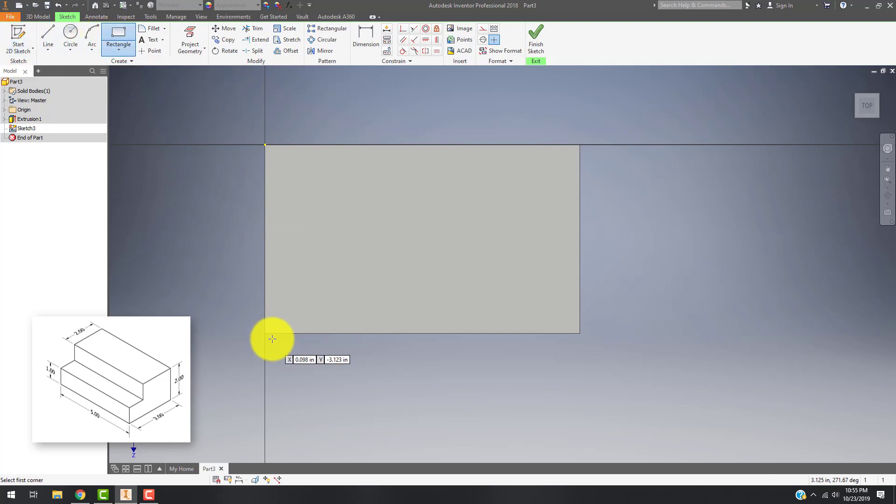
click(266, 333)
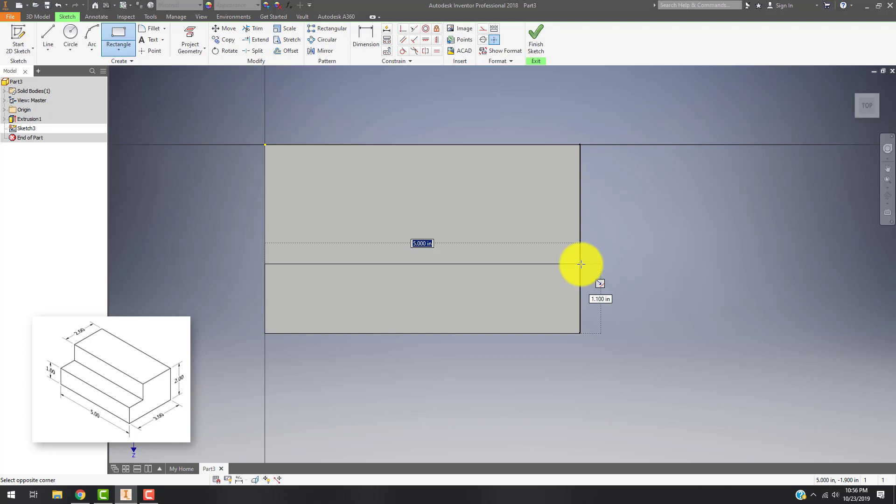
key(Tab)
text(1)
key(Return)
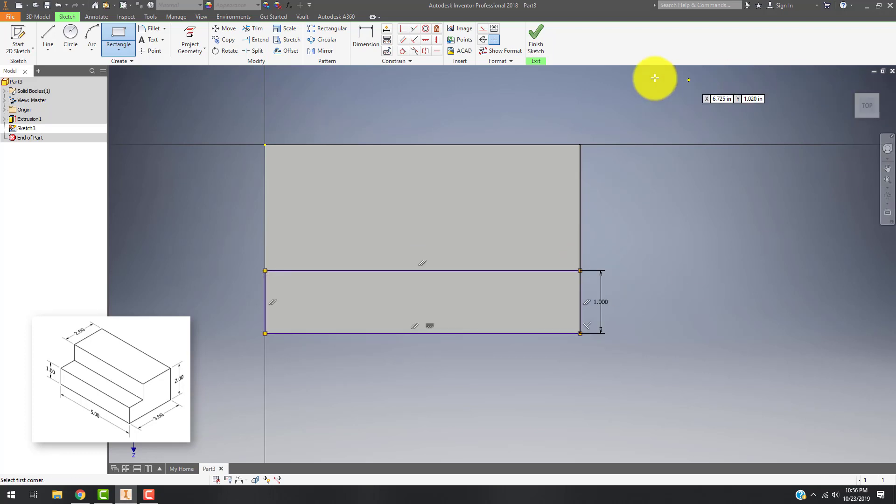
click(535, 36)
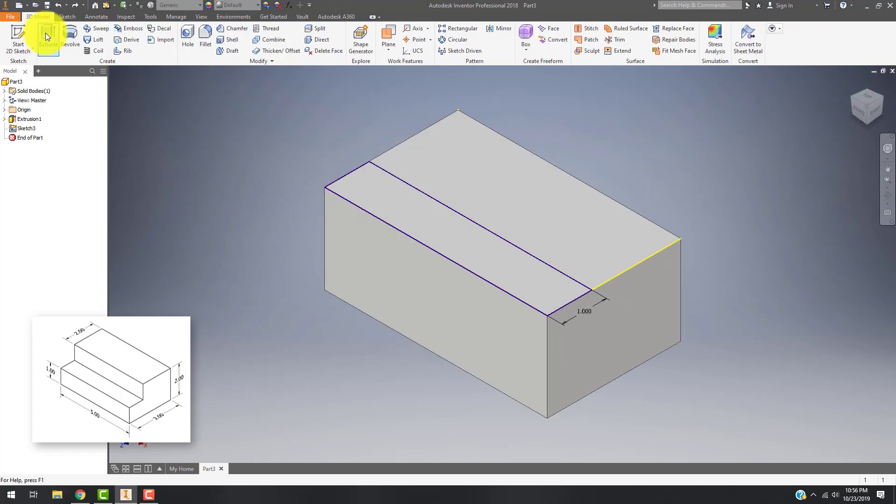
- Cut the top-face rectangle 1 in down into the block with Extrude
click(46, 33)
click(179, 123)
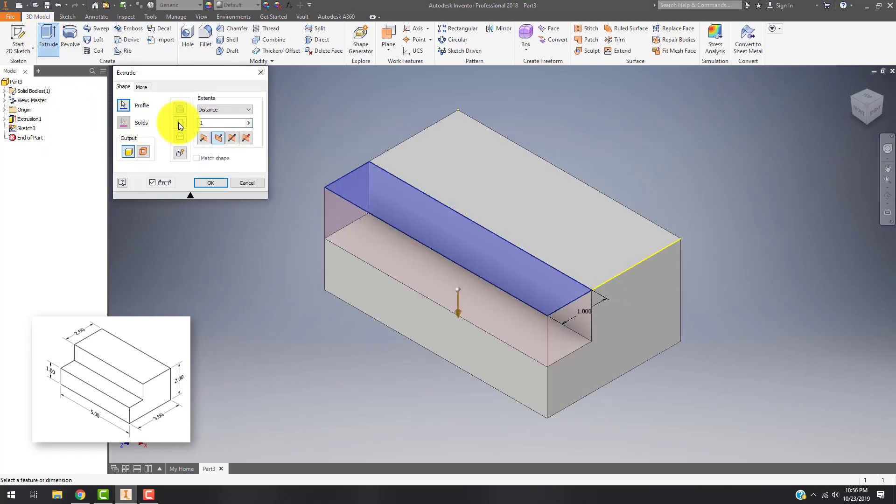
click(211, 182)
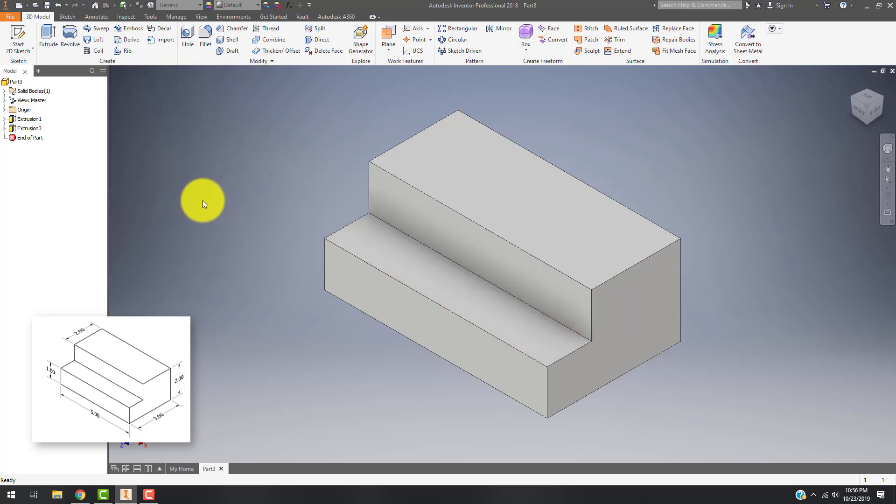
- Delete the step cut made from the top face together with its consumed sketch
right_click(26, 132)
click(48, 180)
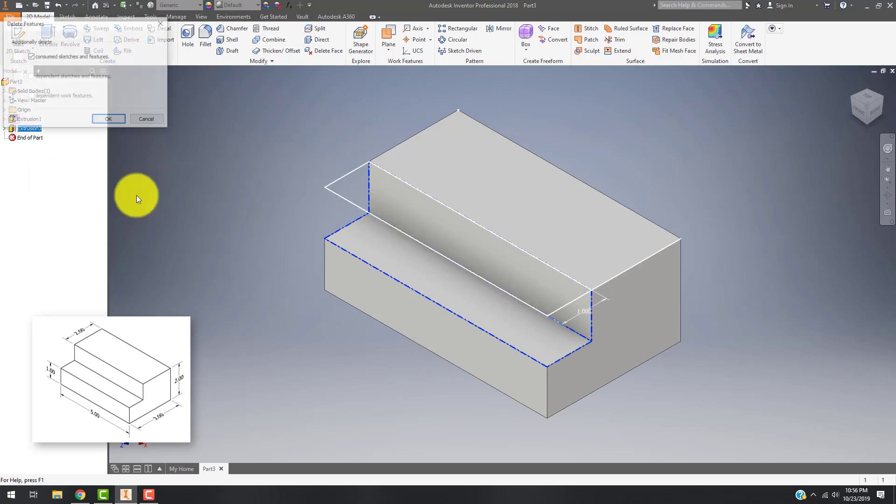
click(112, 120)
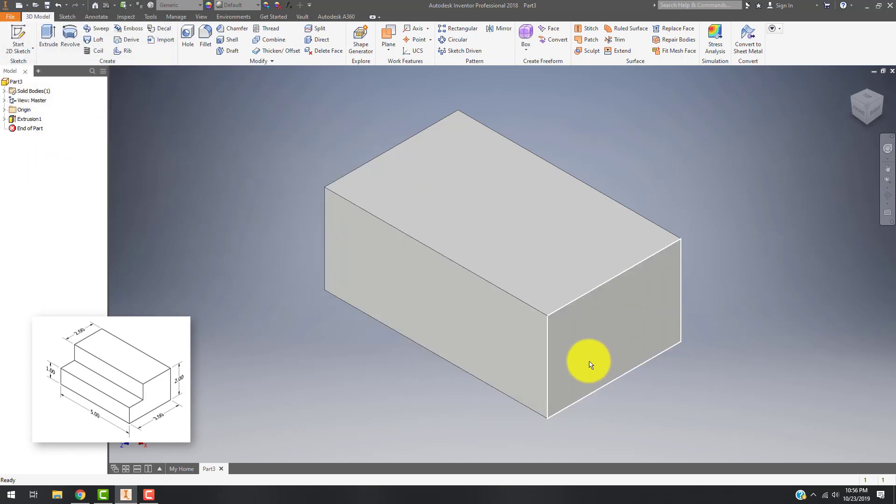
- Sketch a 1 x 1 in square on the block's right end face, at its upper front corner, and finish the sketch
right_click(579, 344)
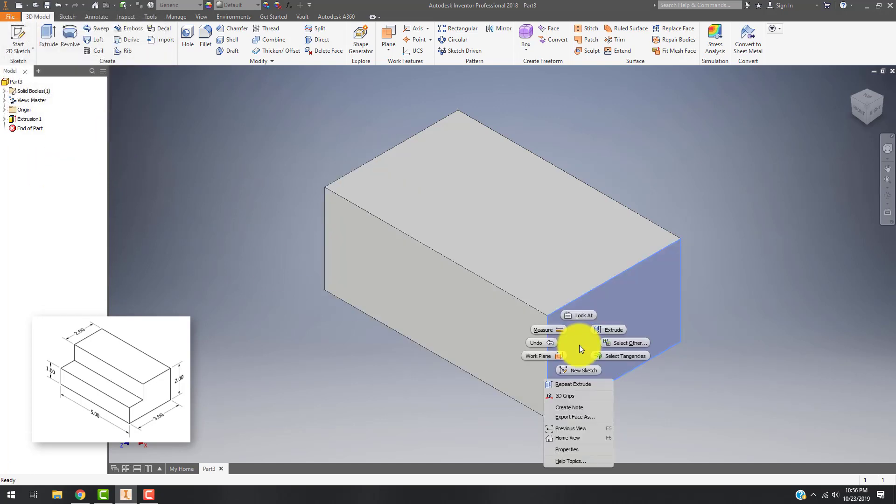
click(575, 370)
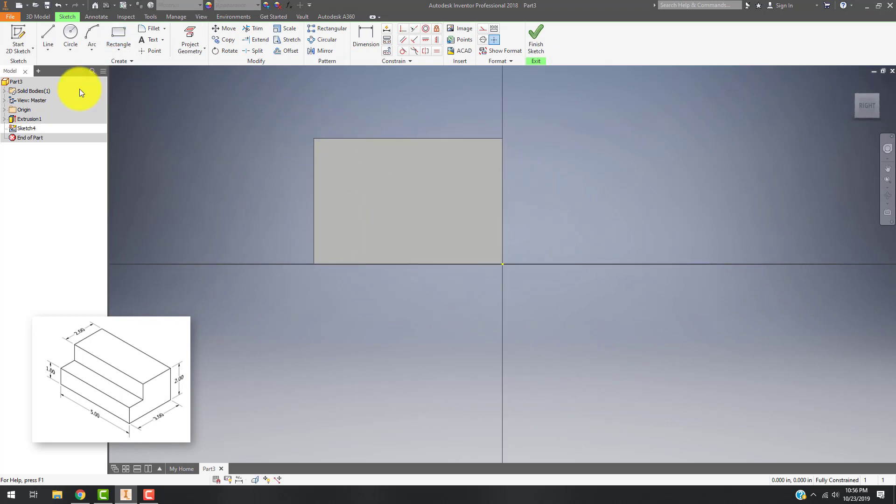
click(117, 36)
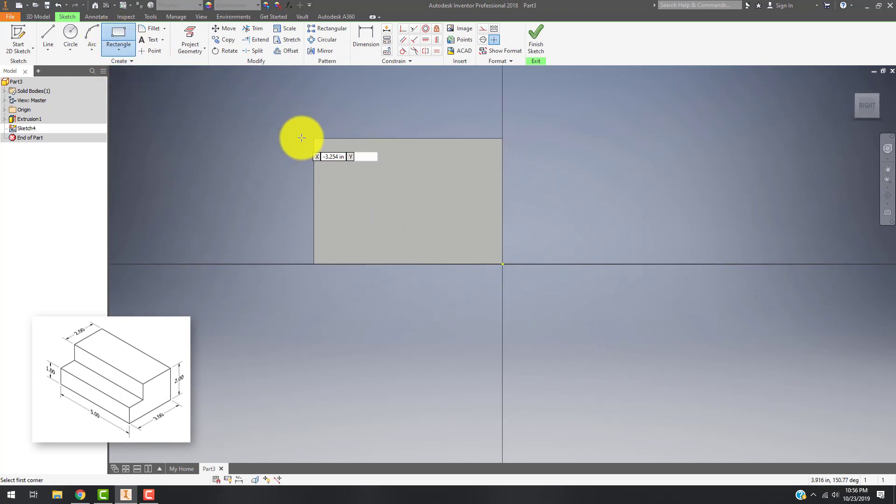
click(314, 138)
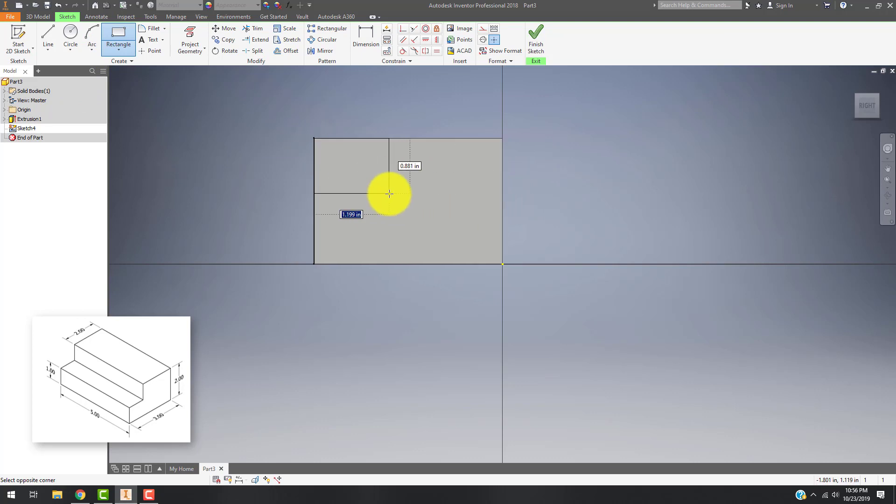
key(Tab)
text(1)
key(Tab)
text(1)
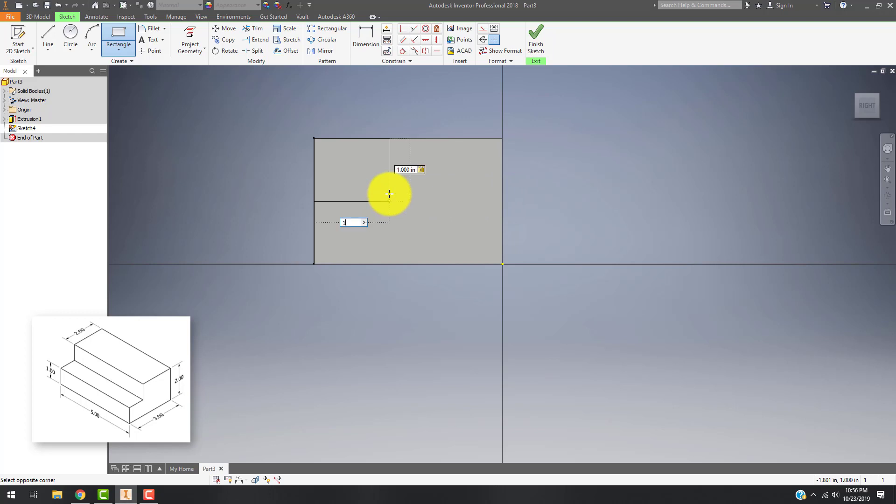
key(Return)
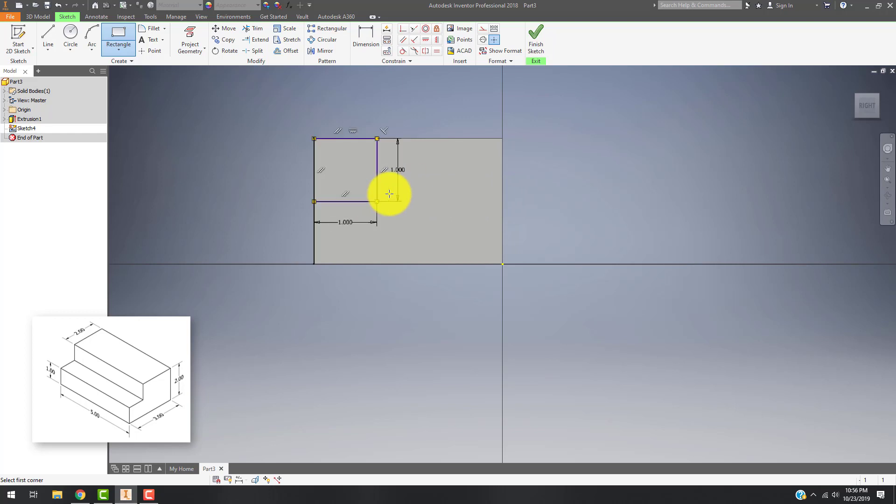
click(535, 32)
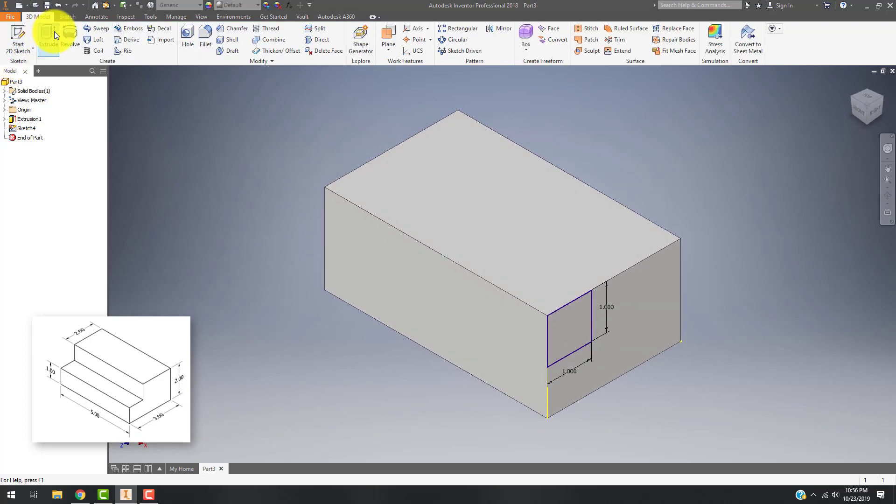
- Cut the end-face square 5 in along the block's full length with Extrude
click(49, 37)
click(218, 138)
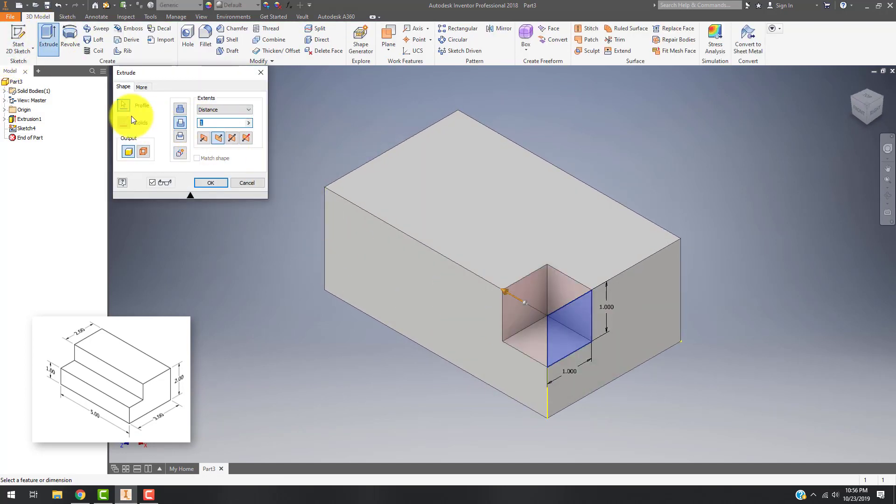
text(5)
key(Return)
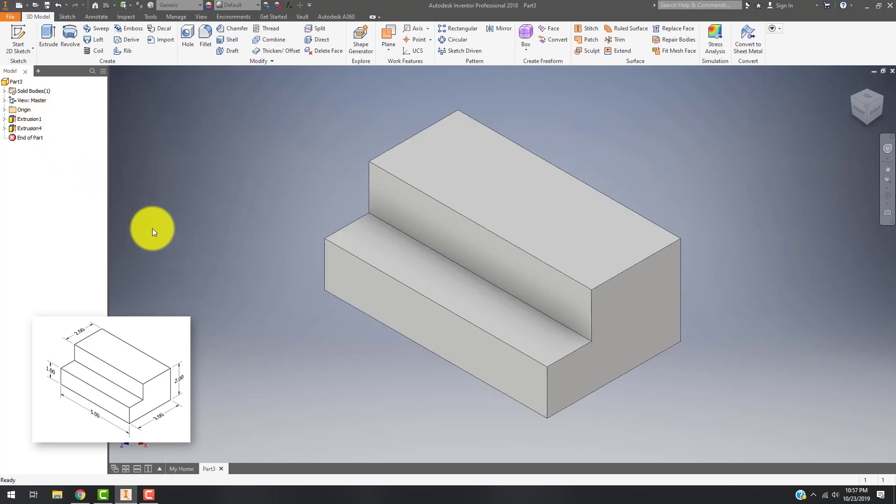
- Create a new part from the Standard.ipt template and start a 2D sketch on the YZ origin plane
click(19, 6)
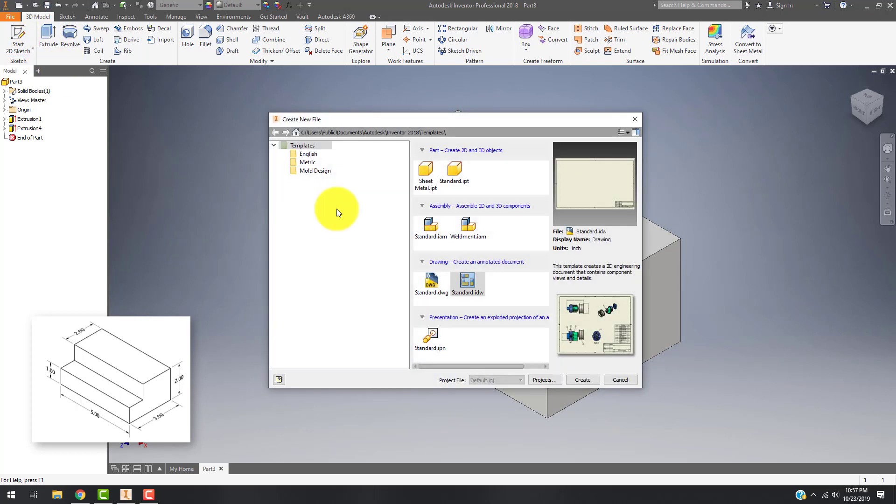
double_click(456, 170)
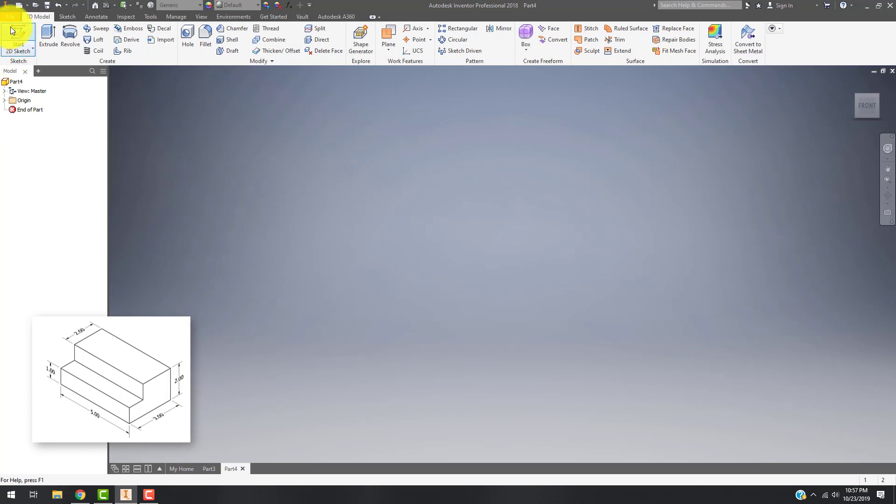
click(10, 29)
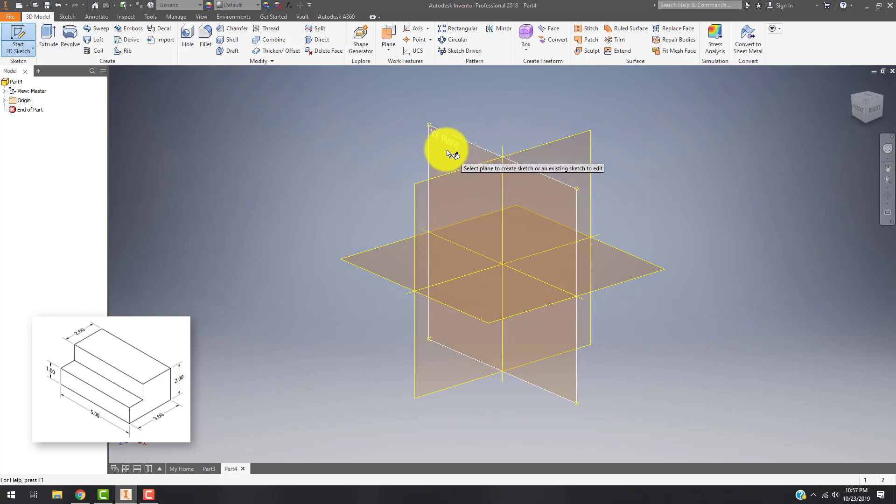
click(420, 197)
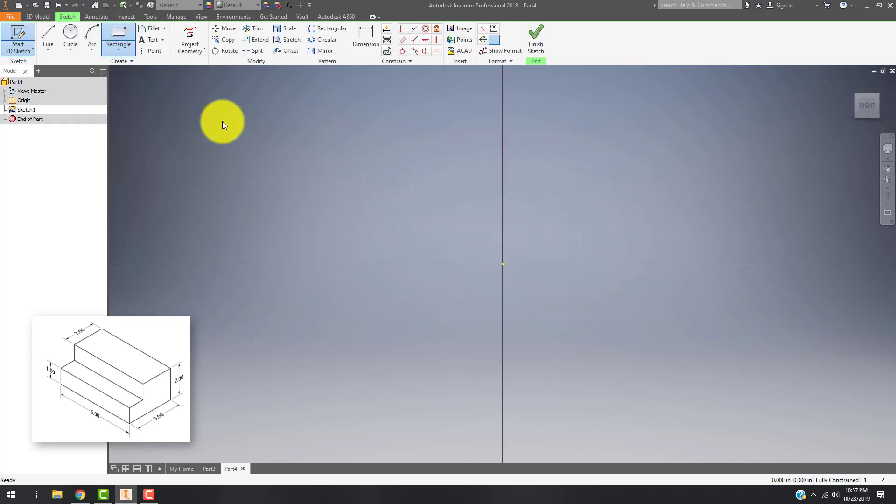
- Draw a 3 in horizontal base line from the origin and a 2 in vertical line up from its far end
click(49, 39)
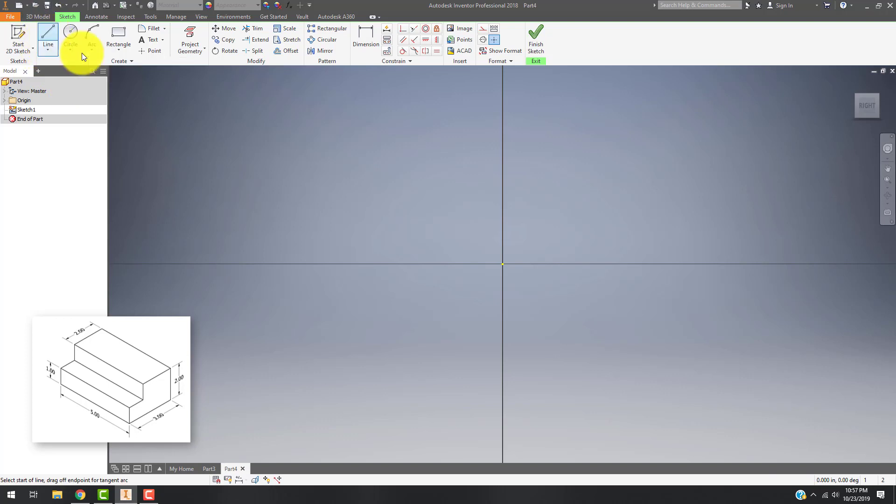
click(503, 264)
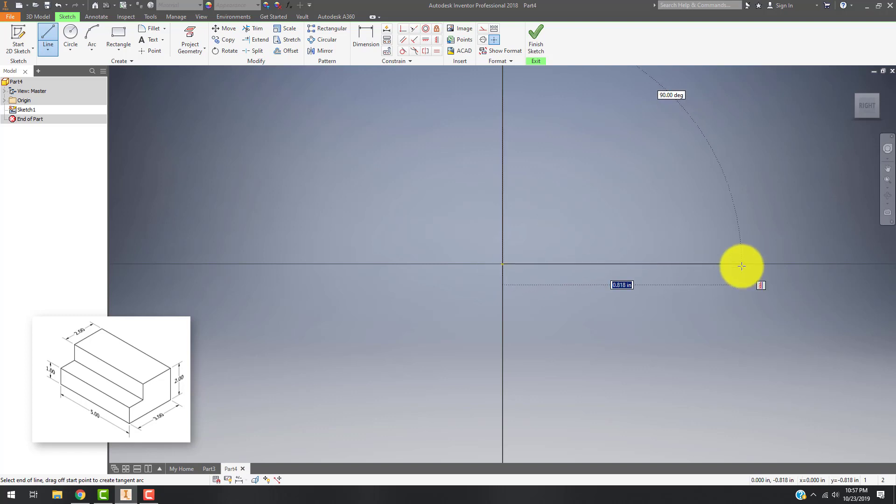
text(3)
key(Return)
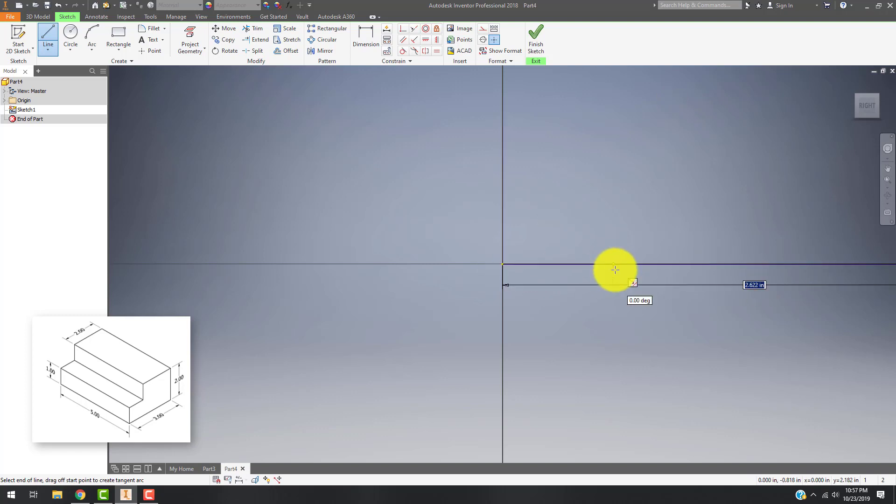
scroll(621, 273, up, 5)
middle_drag(674, 285, 543, 343)
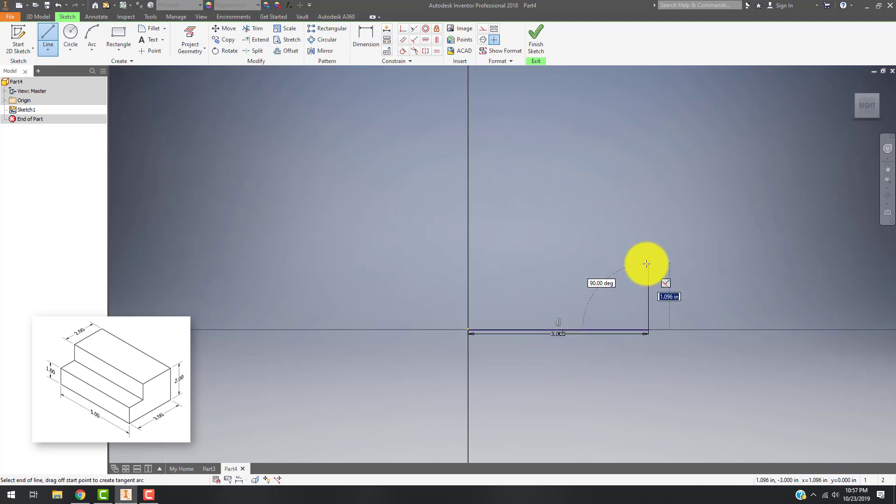
text(2)
key(Return)
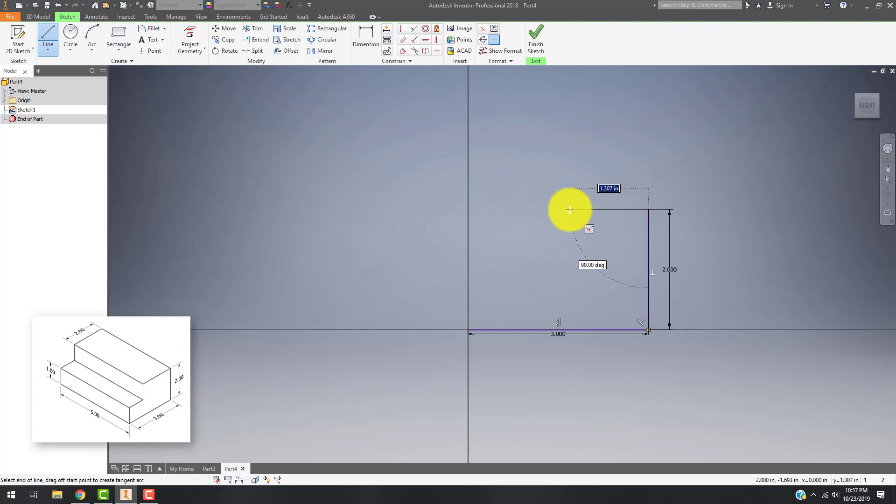
- Continue the step profile with lines 2 in across, 1 in down and 1 in across, close it at the origin, and finish the sketch
text(2)
key(Return)
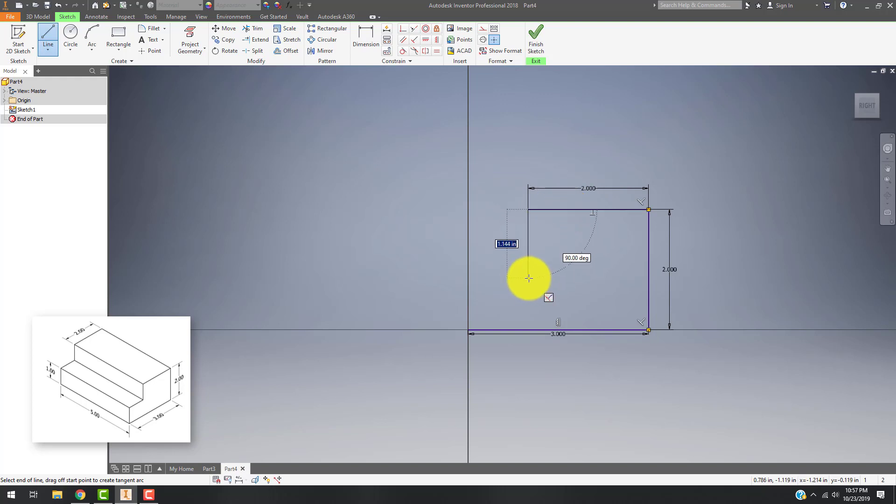
text(1)
key(Return)
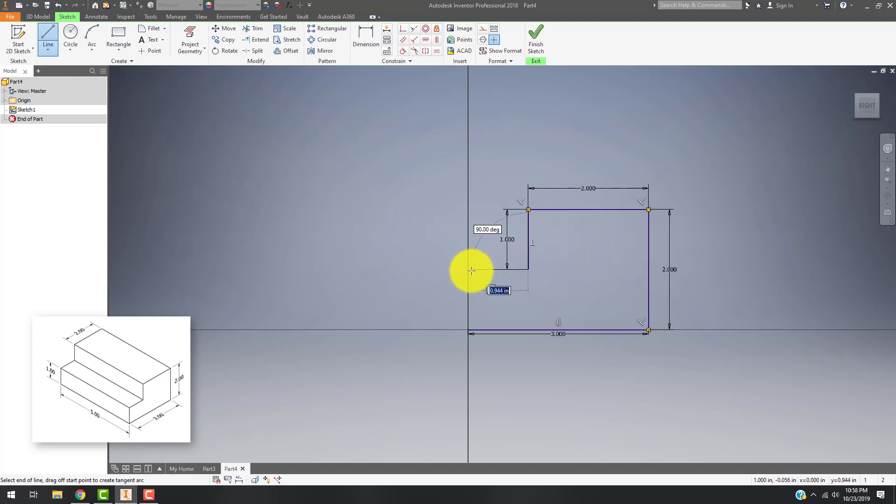
text(1)
key(Return)
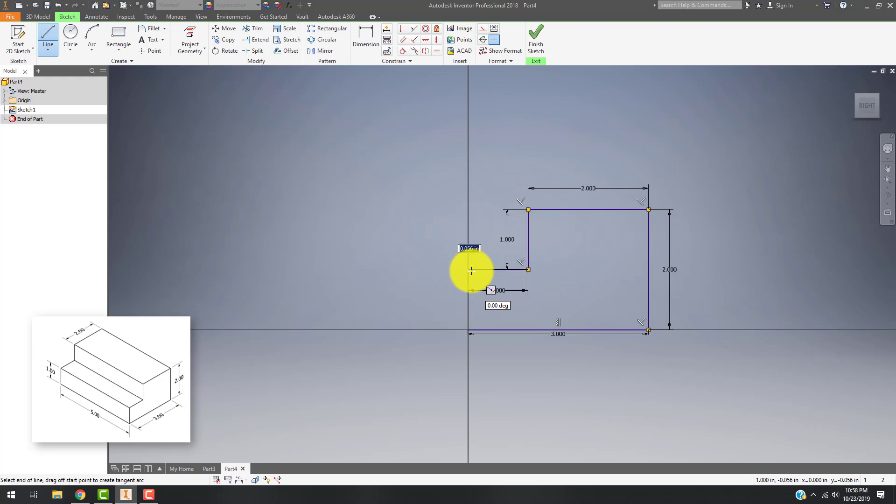
click(469, 332)
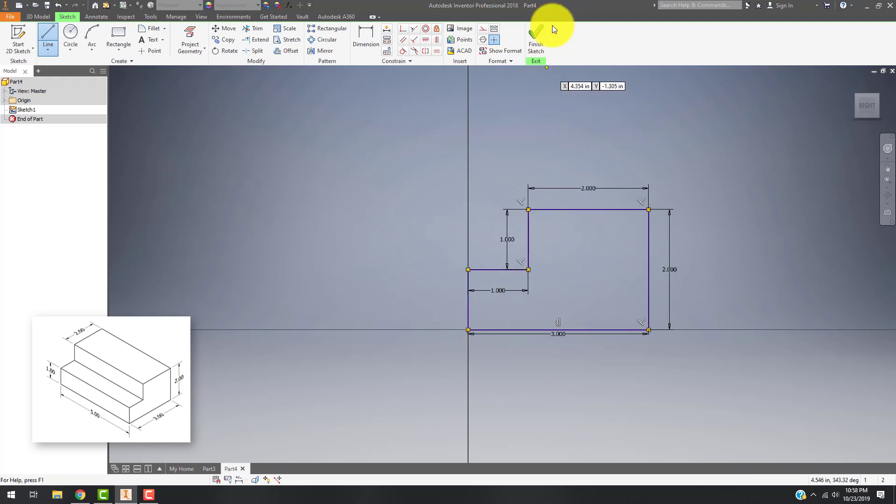
click(535, 34)
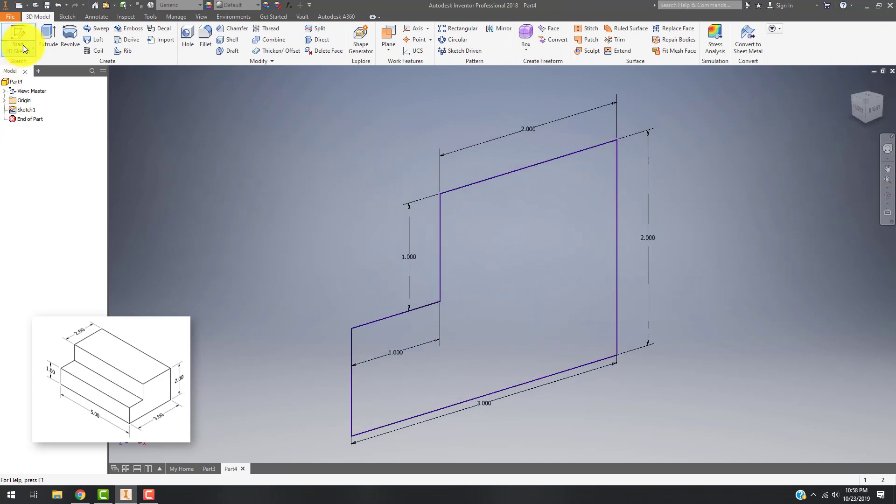
- Extrude the stepped profile 5 in into a solid, view it isometrically, and switch back to the Part3 document
click(49, 37)
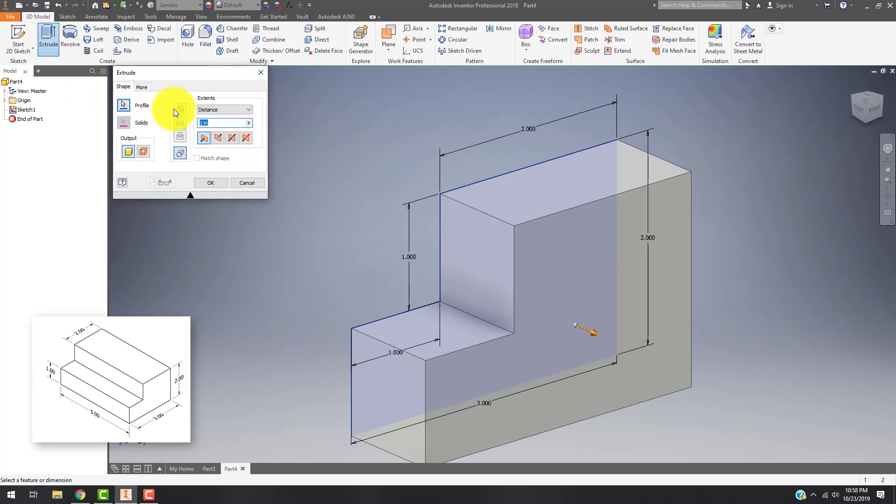
text(5)
key(Return)
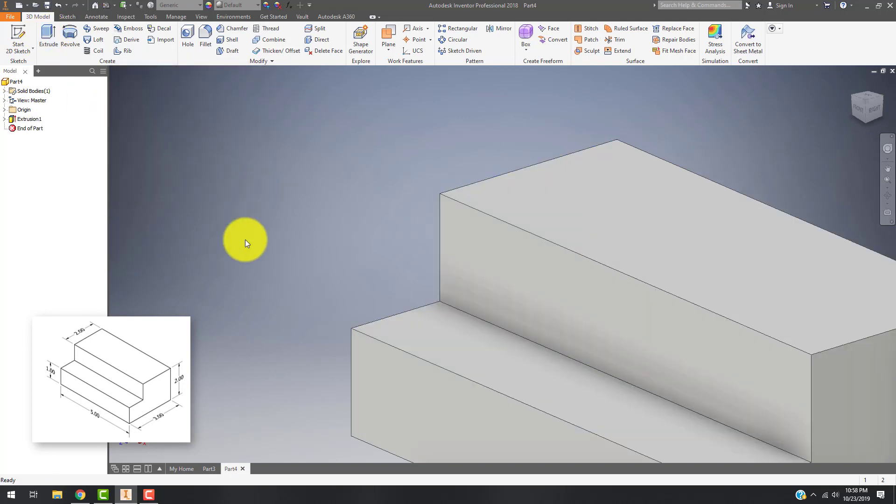
click(867, 102)
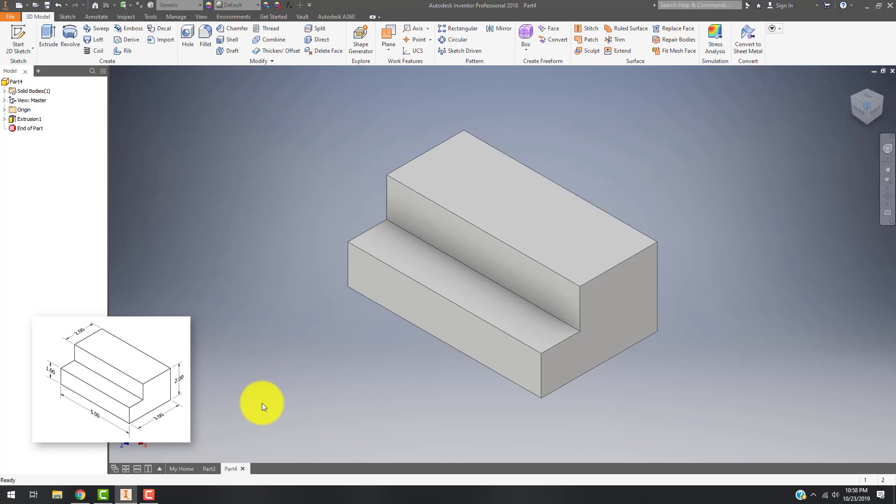
click(210, 469)
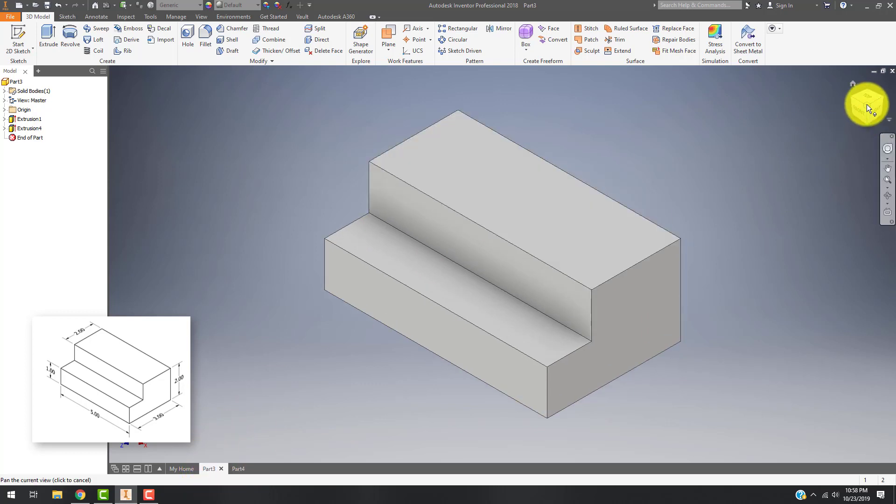